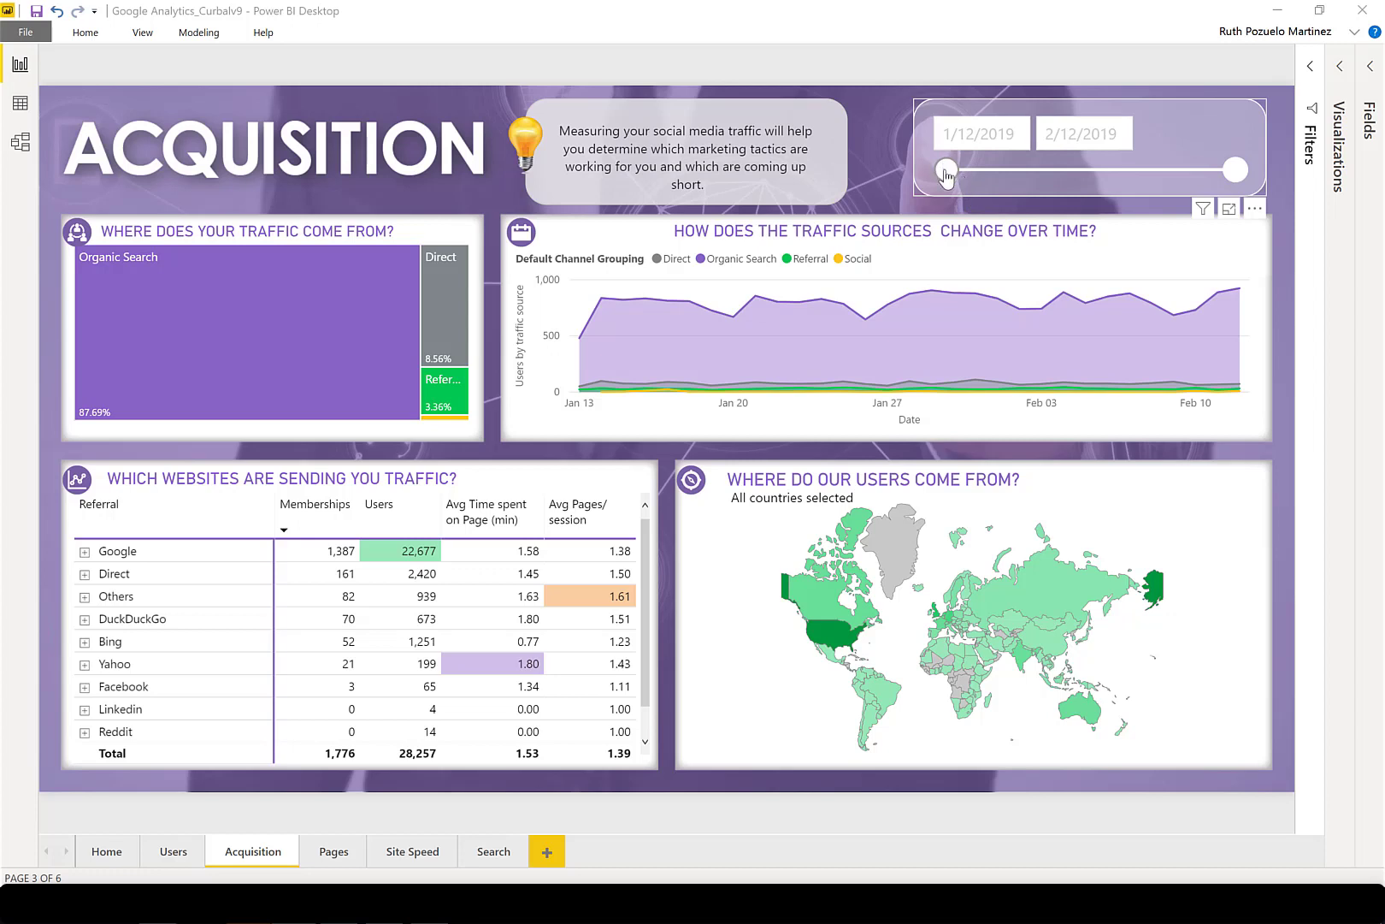
Step: Move the date slicer's start date later, then reset it to 1/12/2019
left_click_drag(947, 170, 965, 170)
key("Right")
key("Right")
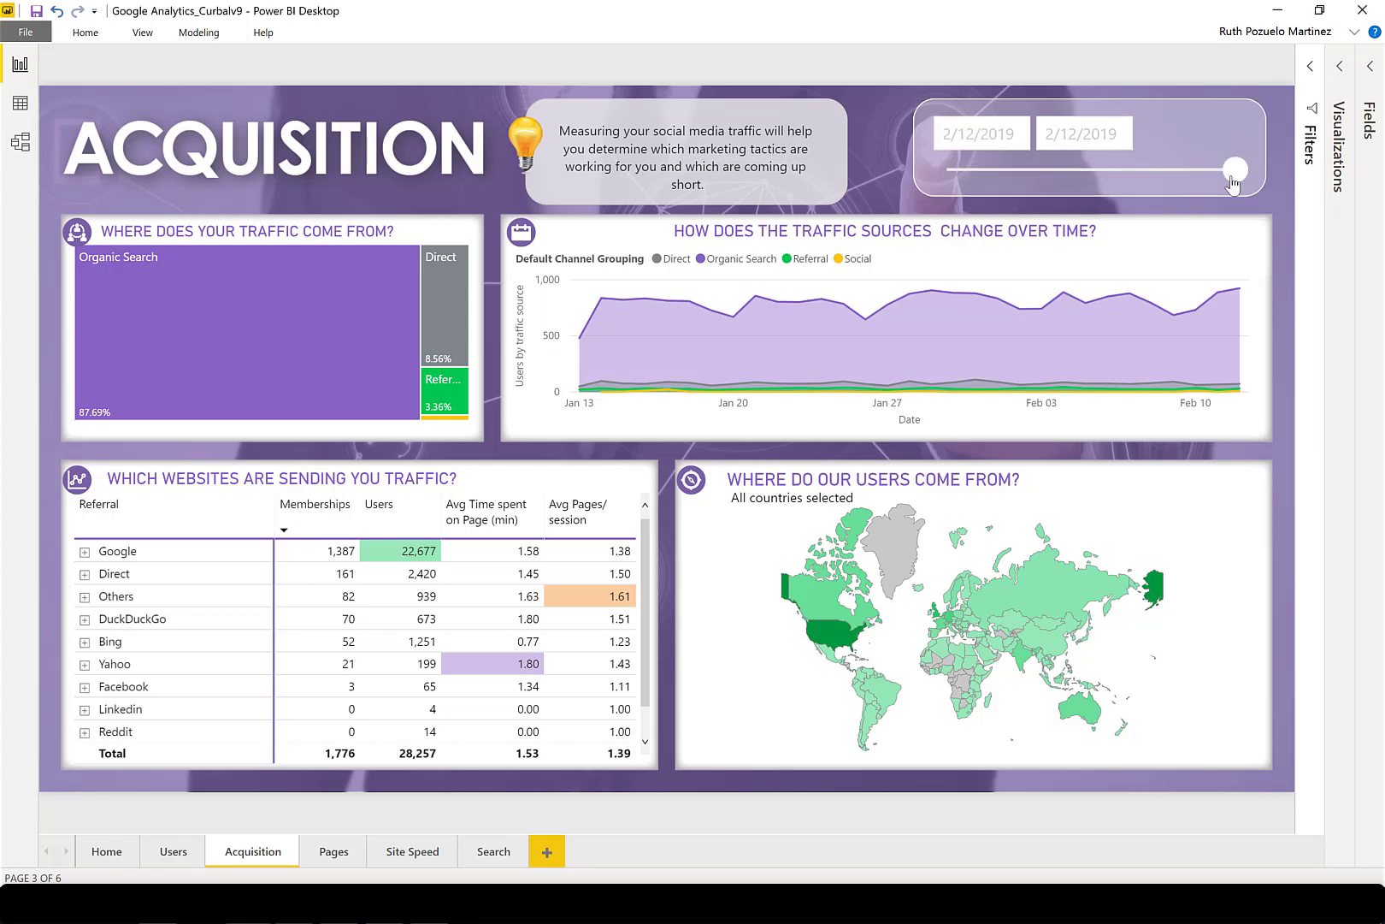
key("Left")
key("Left")
key("Left")
mouse_move(270, 325)
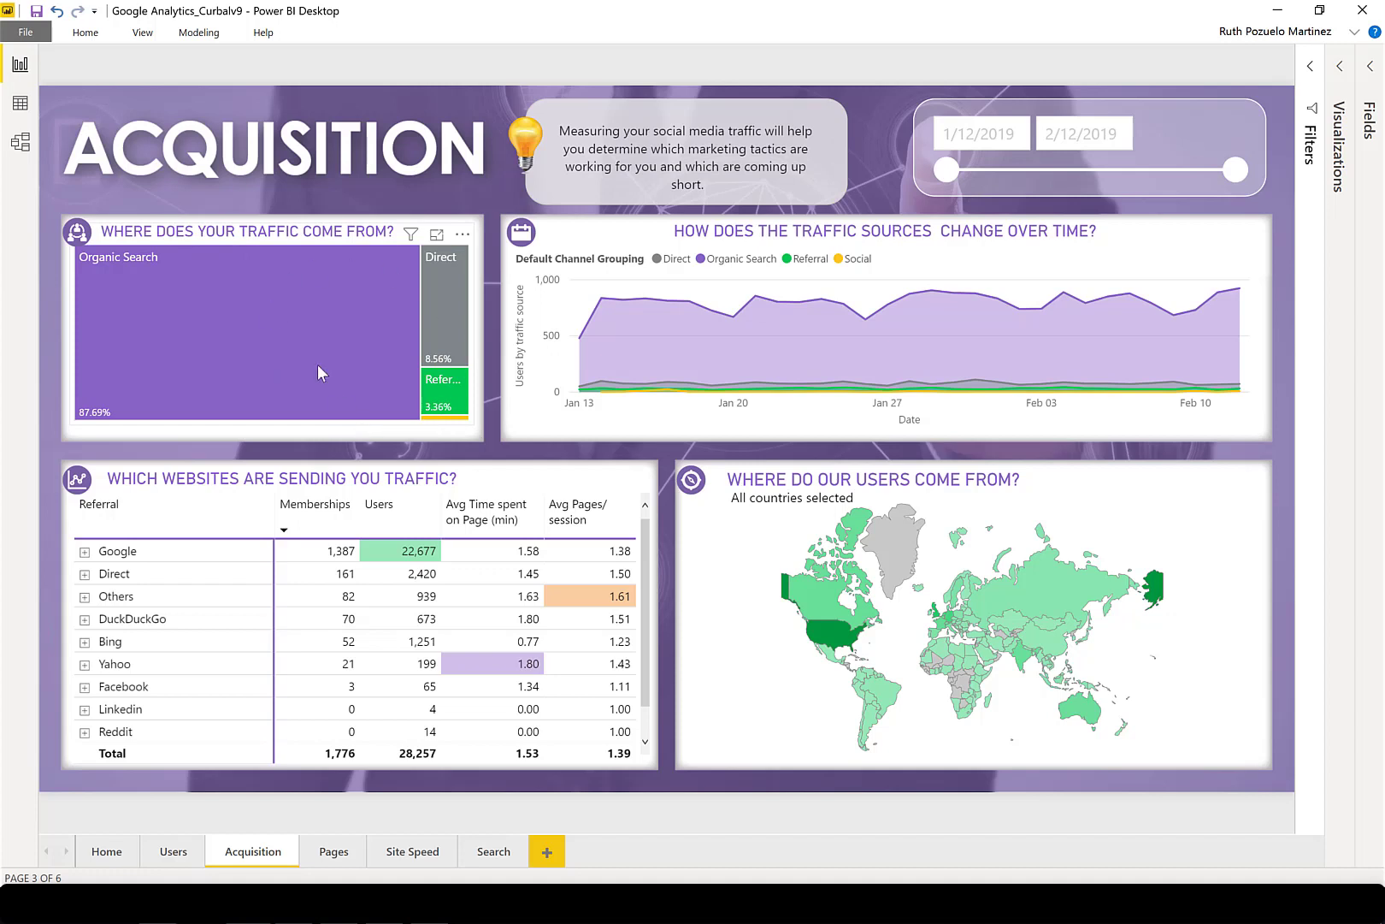
Step: Show the traffic-source treemap's figures as a data table
left_click(462, 233)
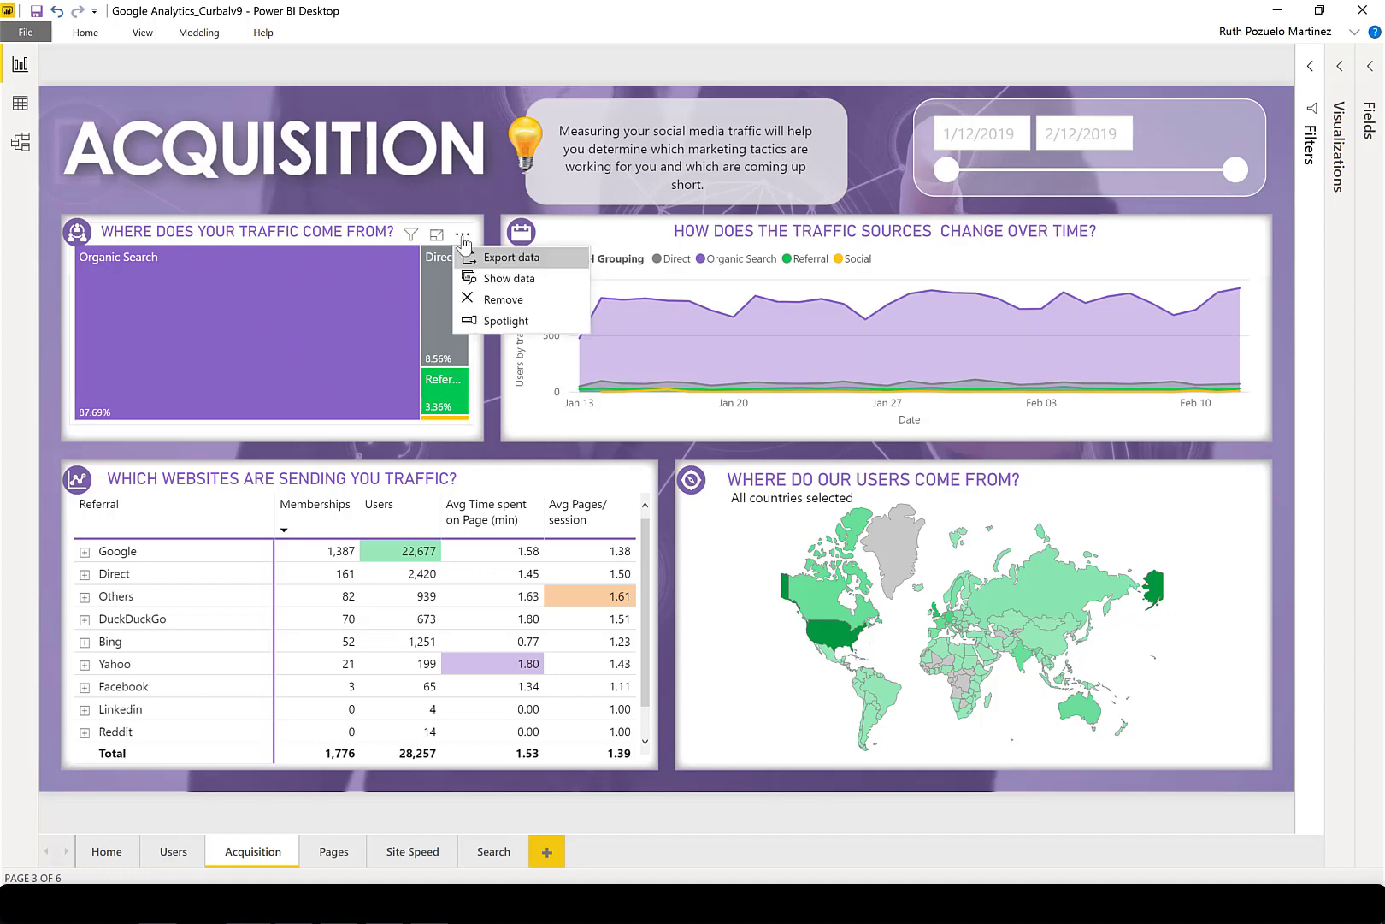
left_click(490, 279)
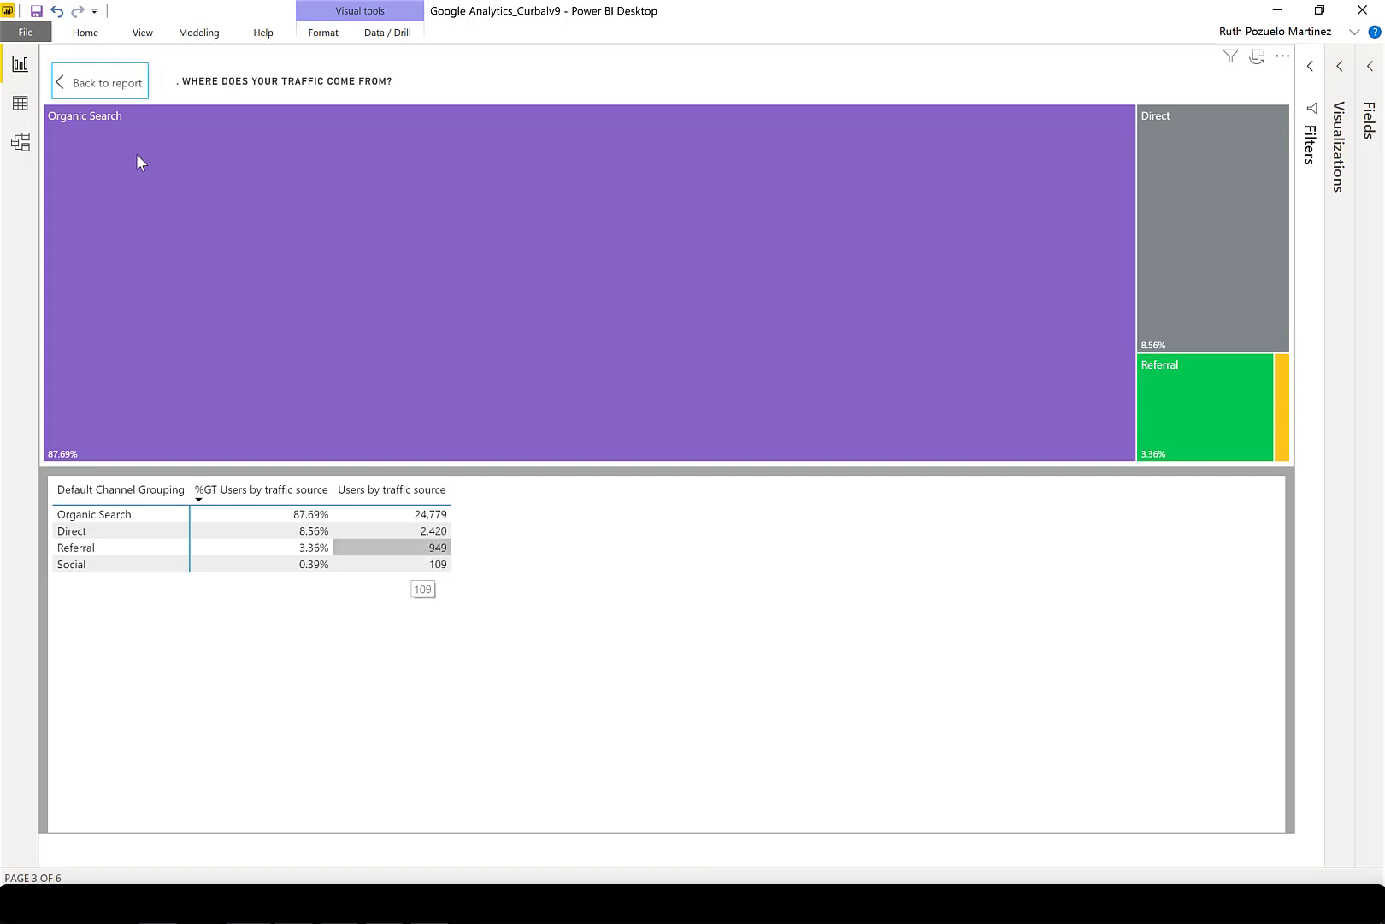
Step: Return to the Acquisition page and select the Social treemap tile to cross-filter it
left_click(108, 95)
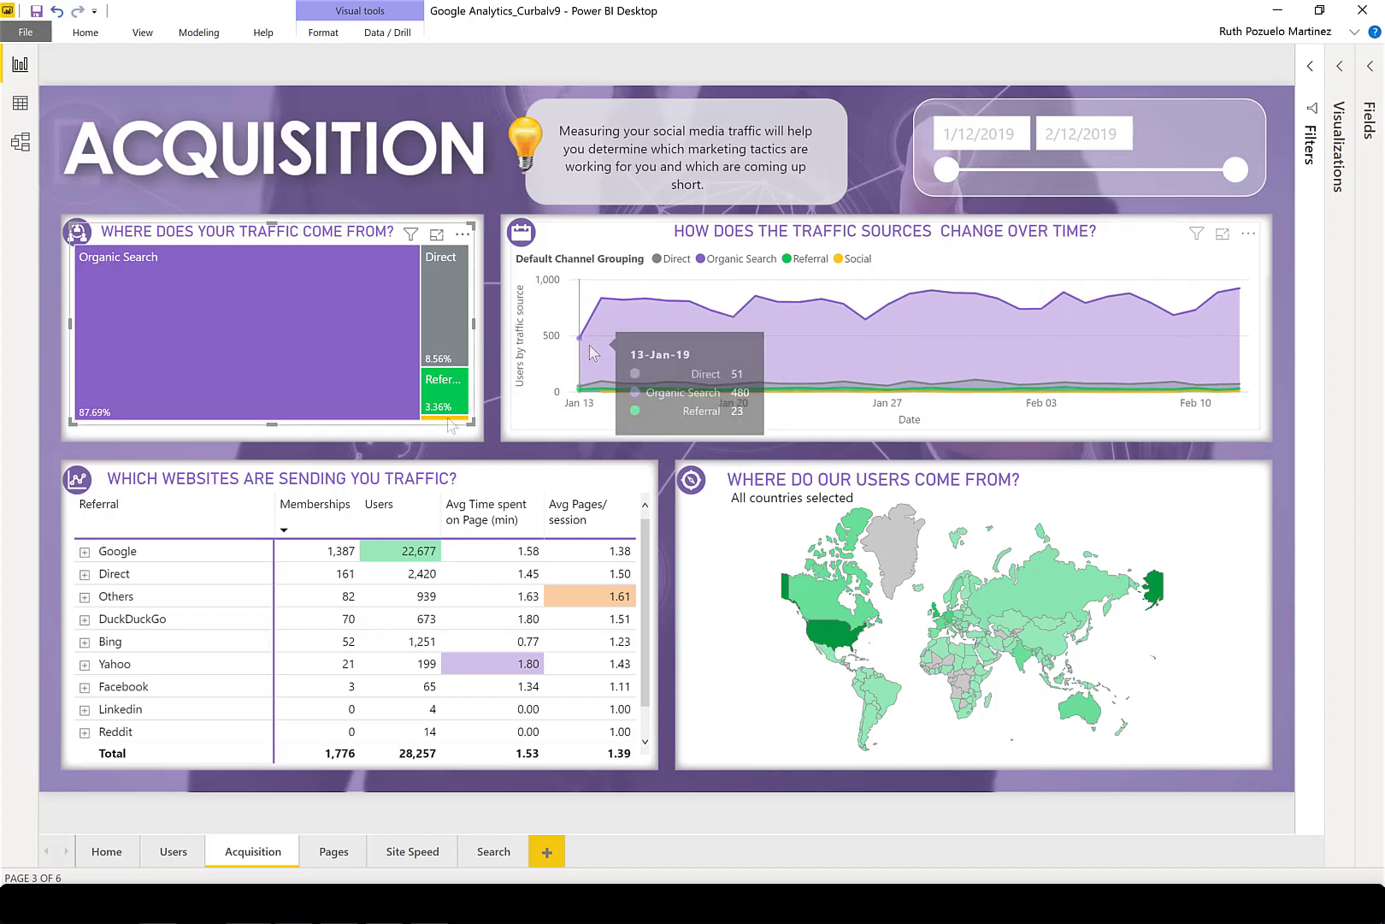
left_click(451, 419)
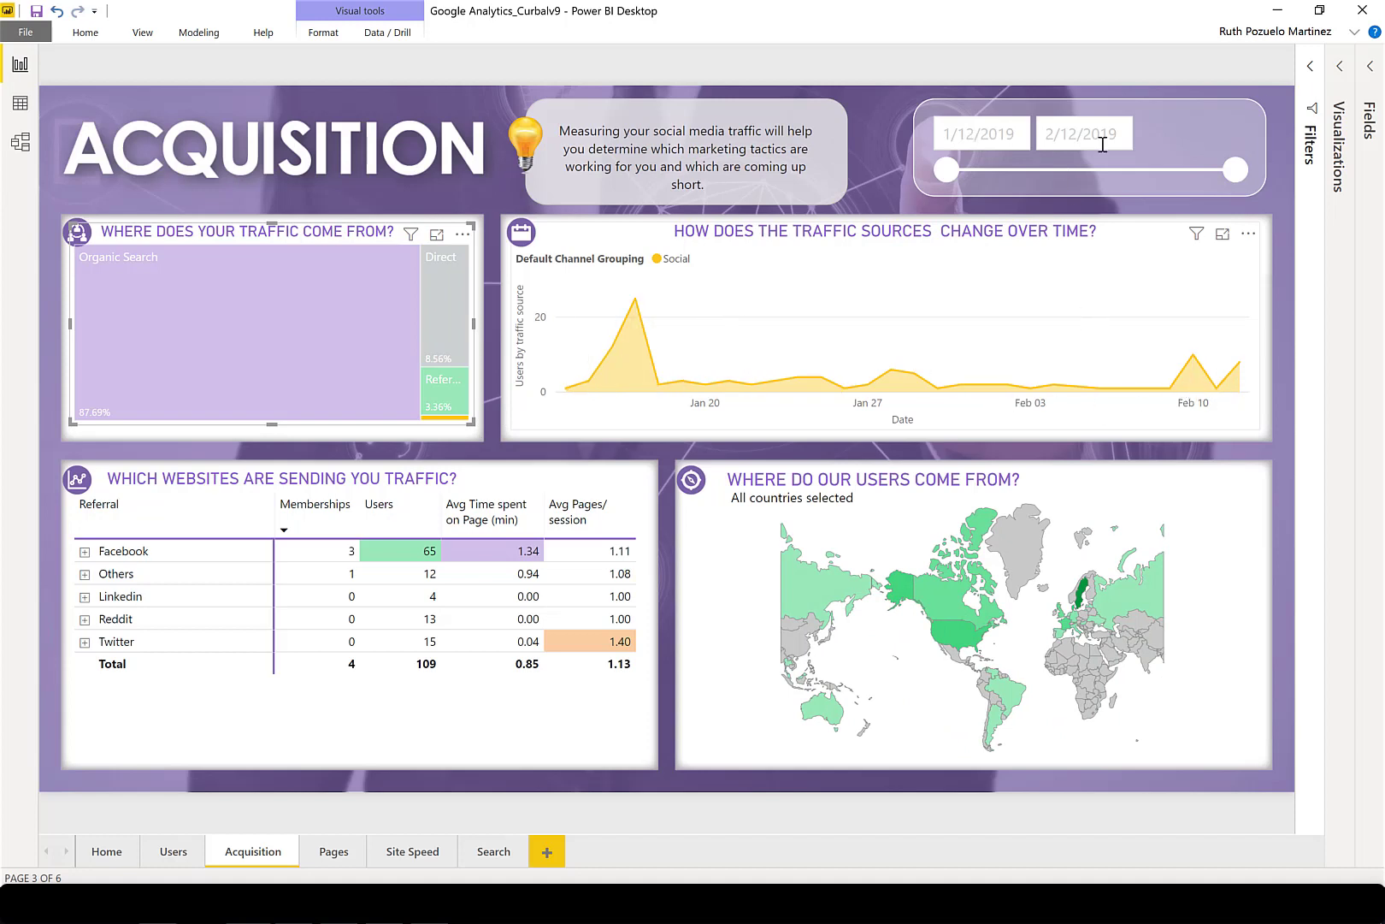
Step: Filter to Social on 17-Jan-19, expand Linkedin down to linkedin.com, then clear the filter
left_click(636, 303)
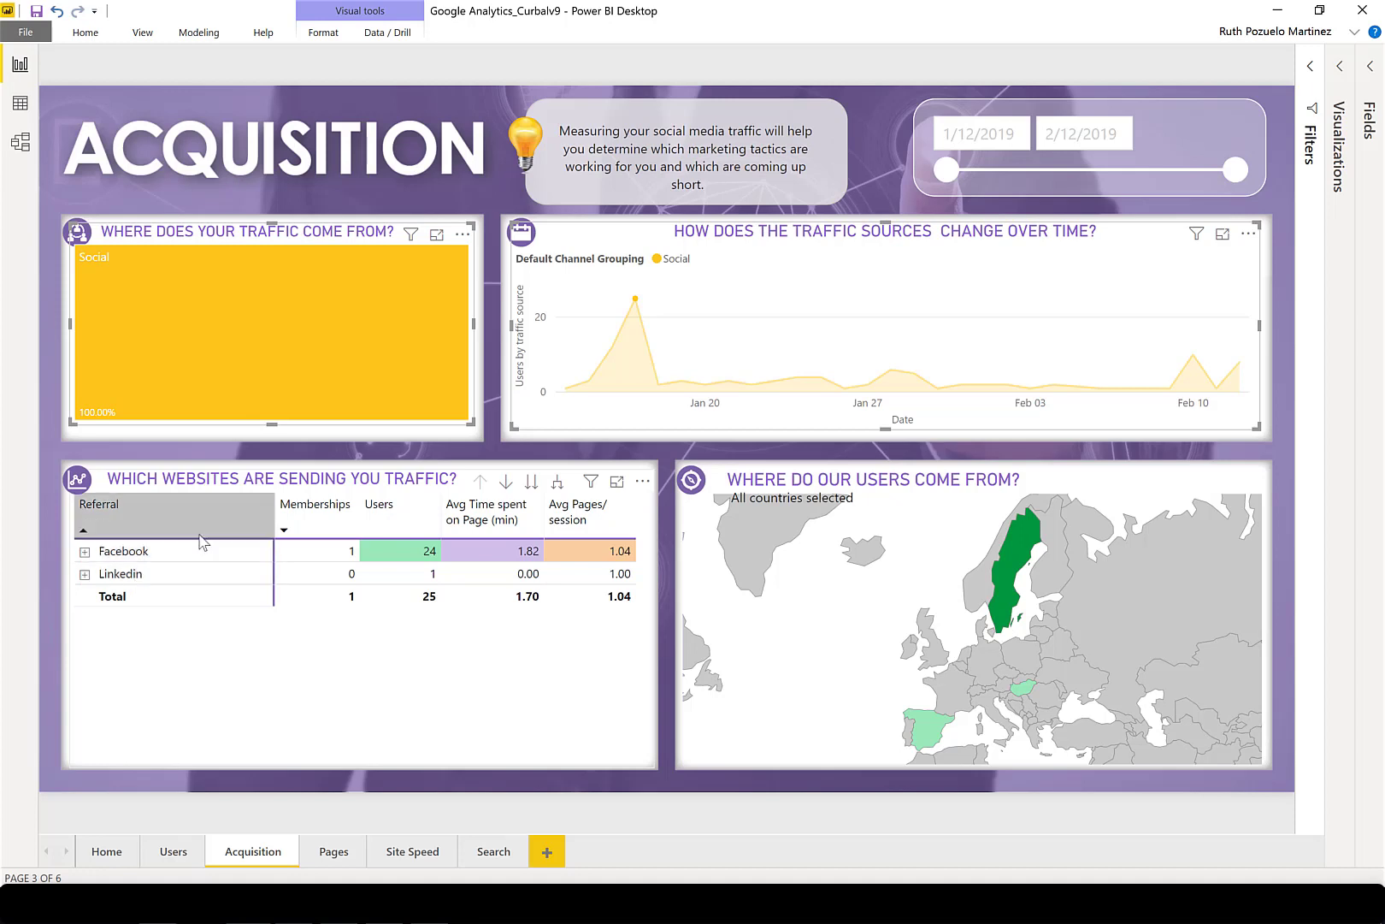
left_click(84, 574)
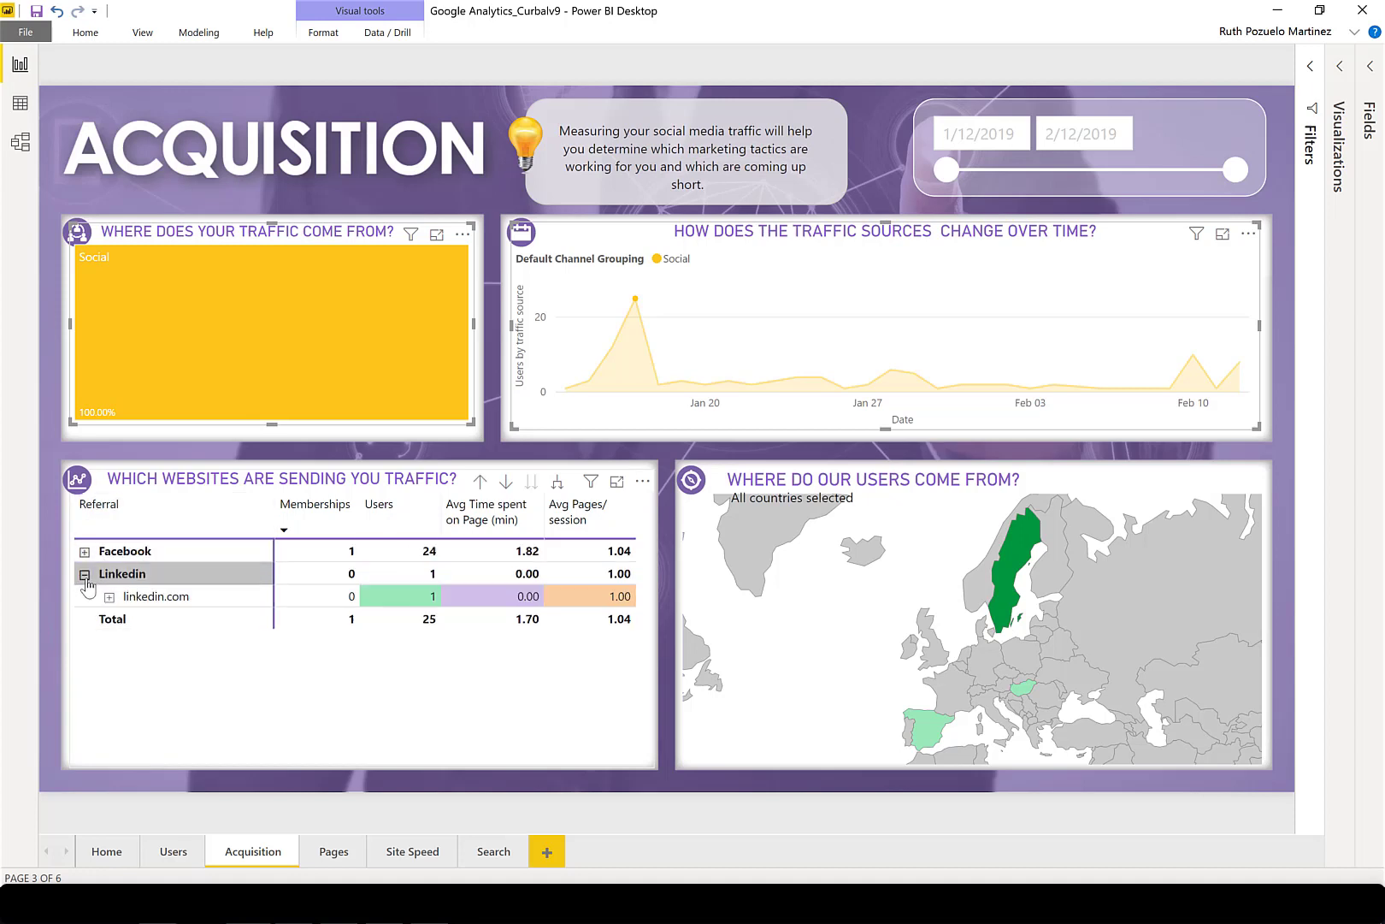
left_click(109, 597)
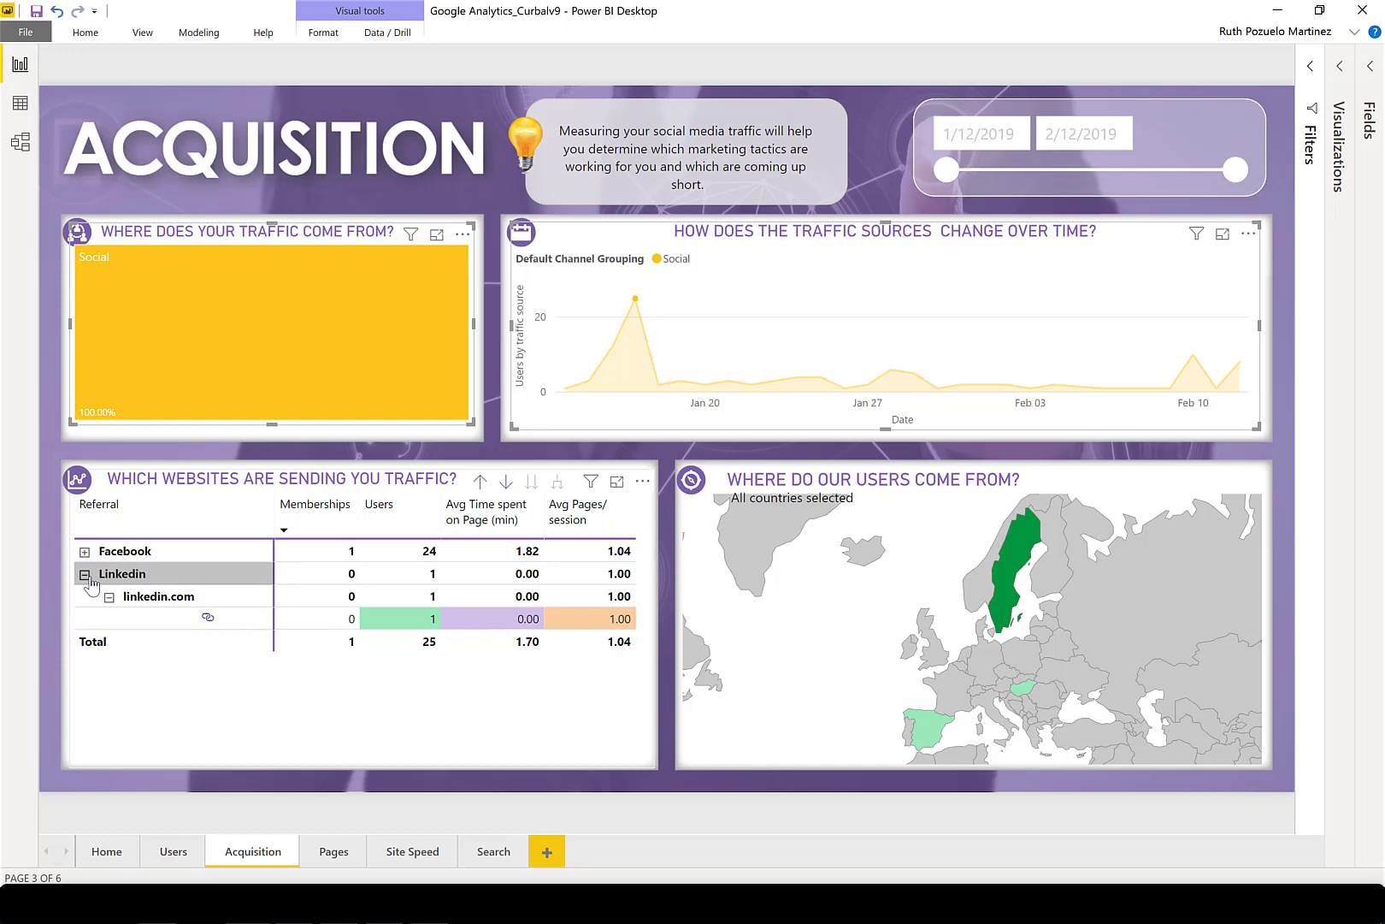
left_click(496, 478)
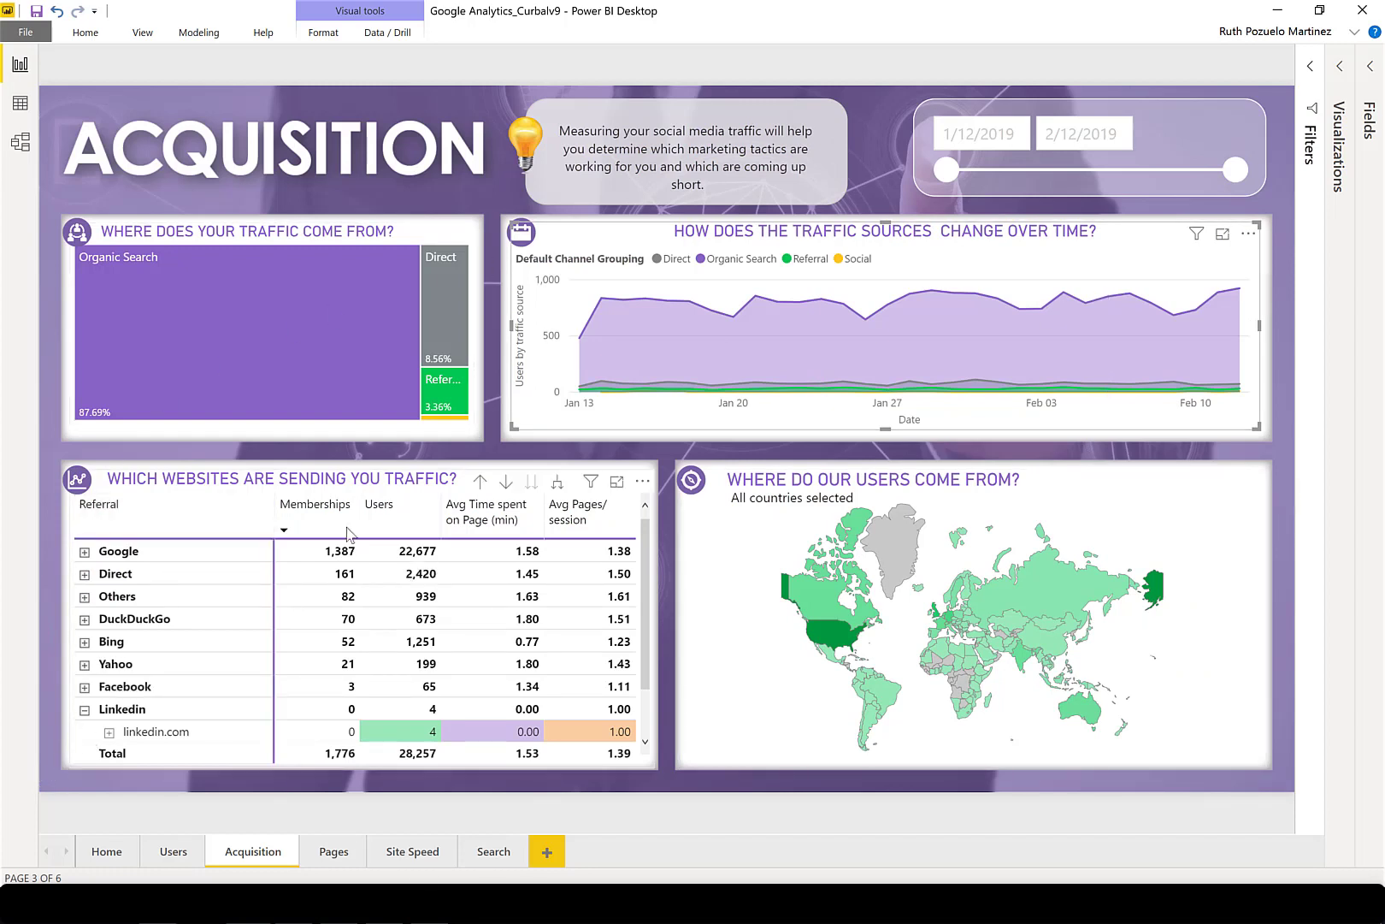
left_click(480, 481)
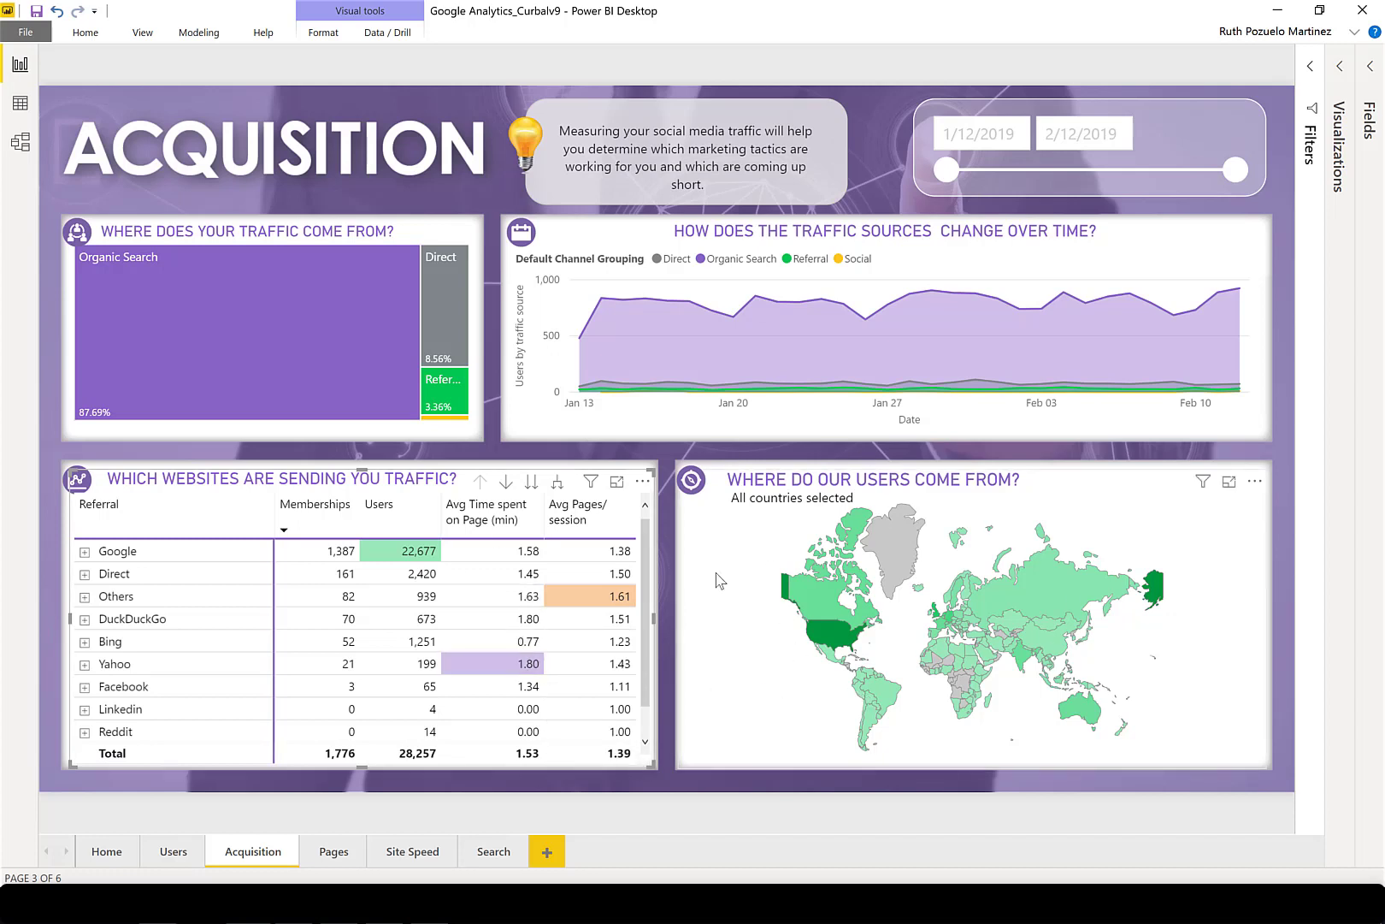
Step: Select Sweden on the map and the Organic Search tile, then deselect Sweden
mouse_move(958, 606)
left_click(959, 604)
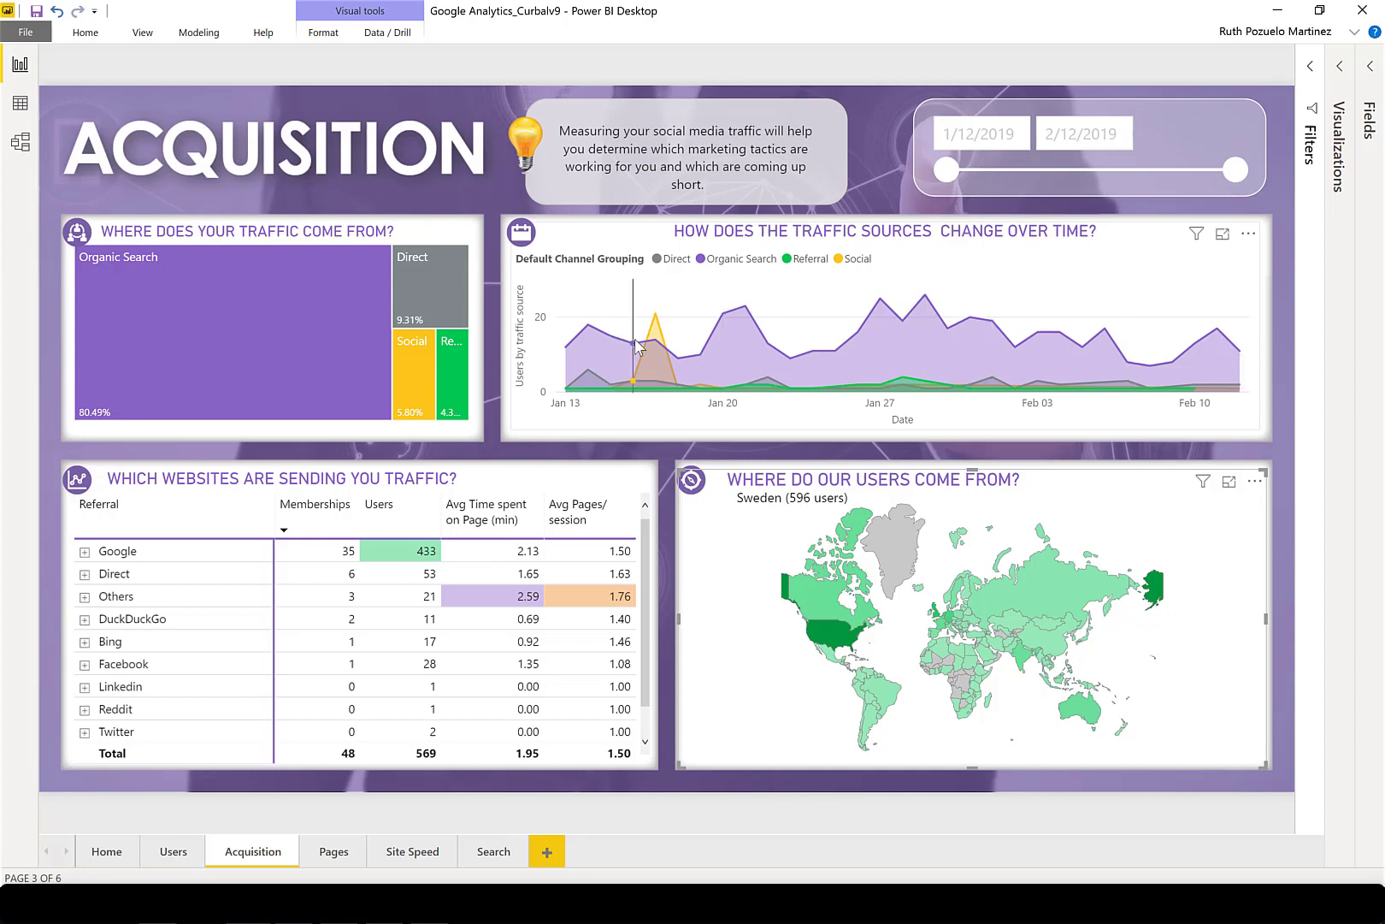
mouse_move(613, 358)
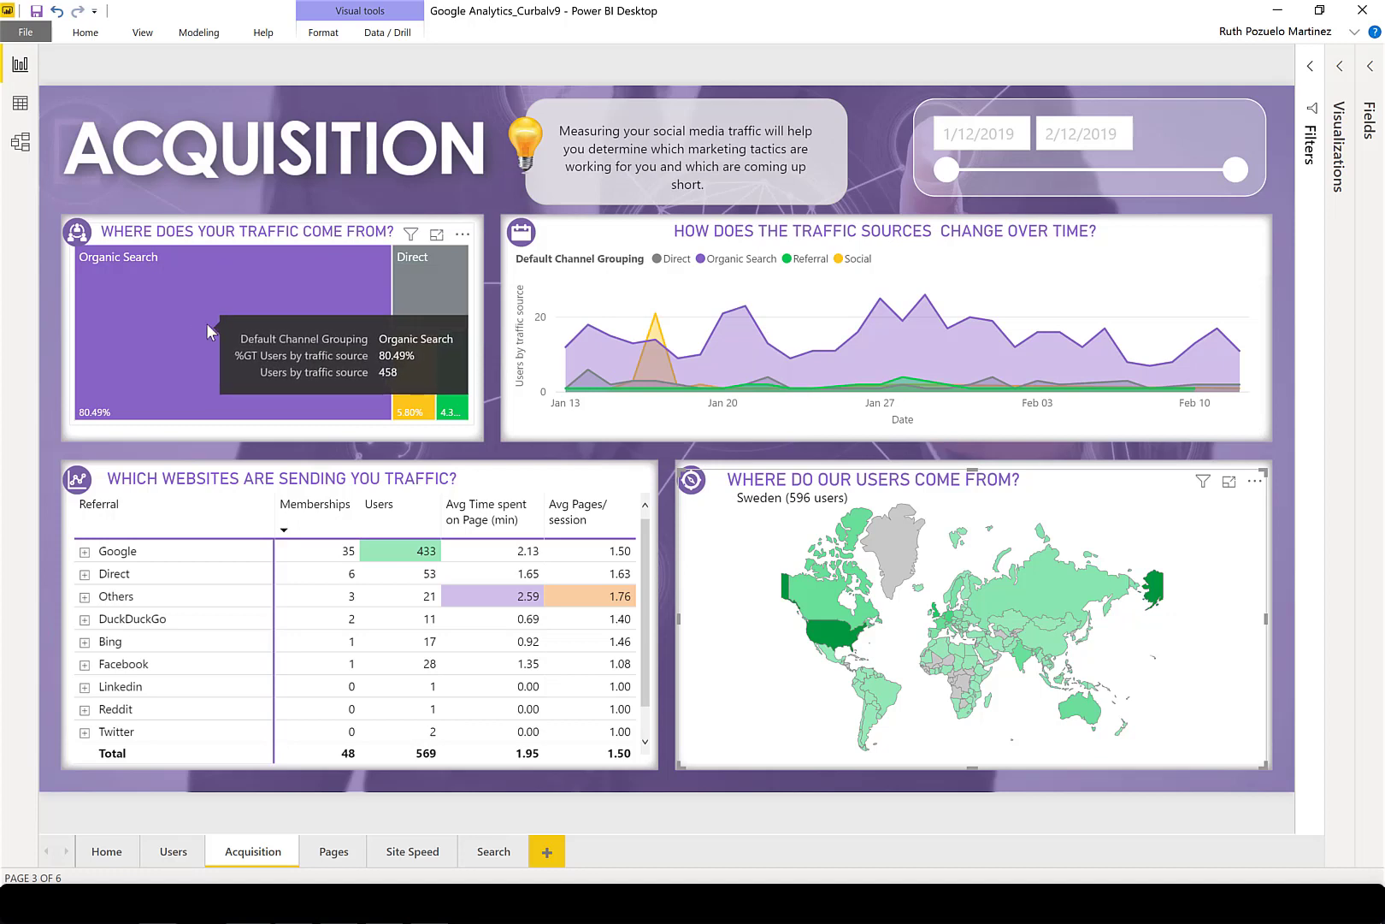
mouse_move(232, 330)
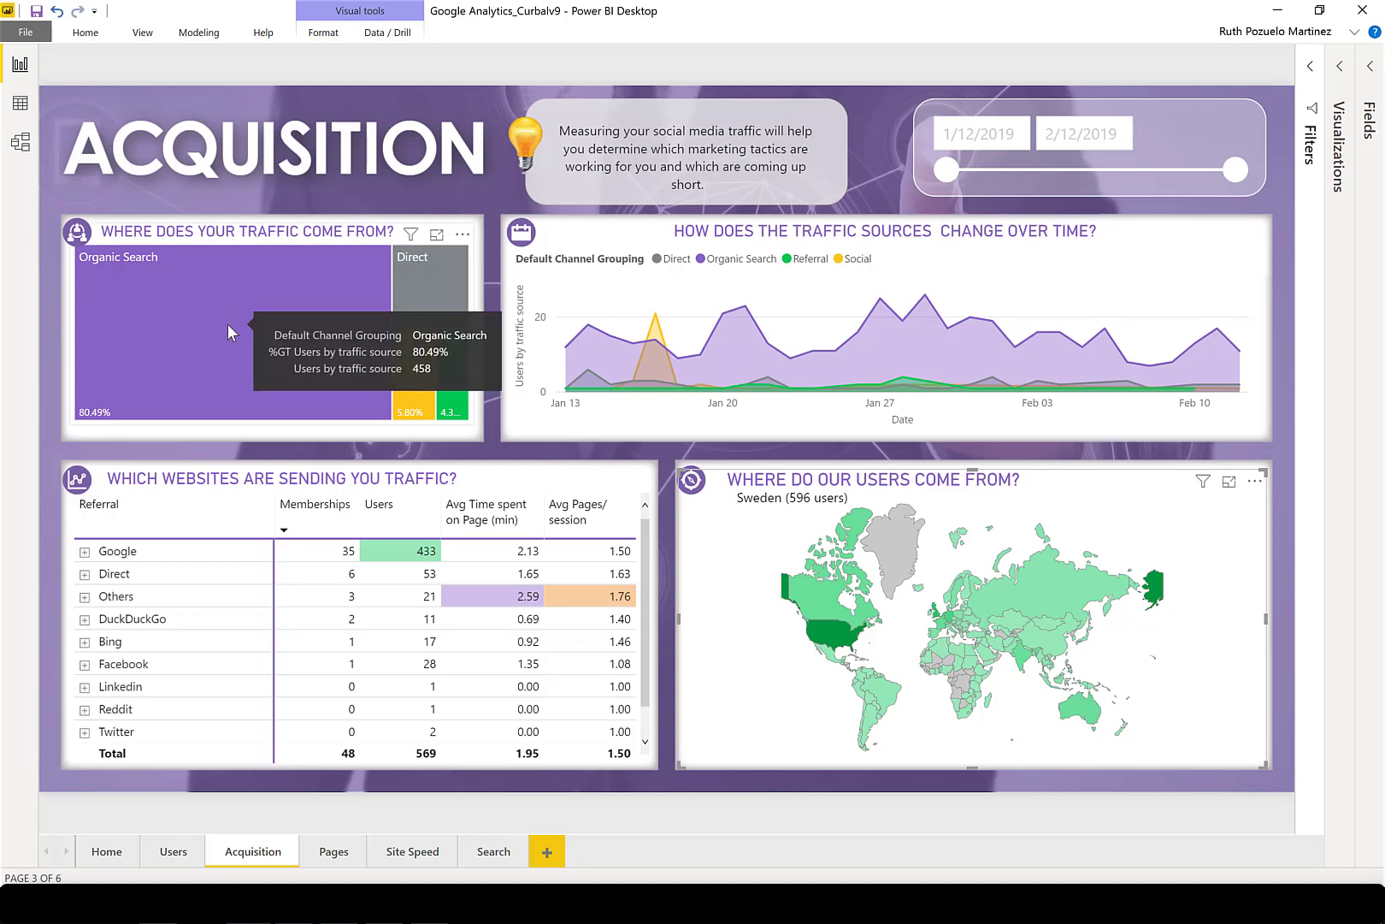
left_click(228, 324)
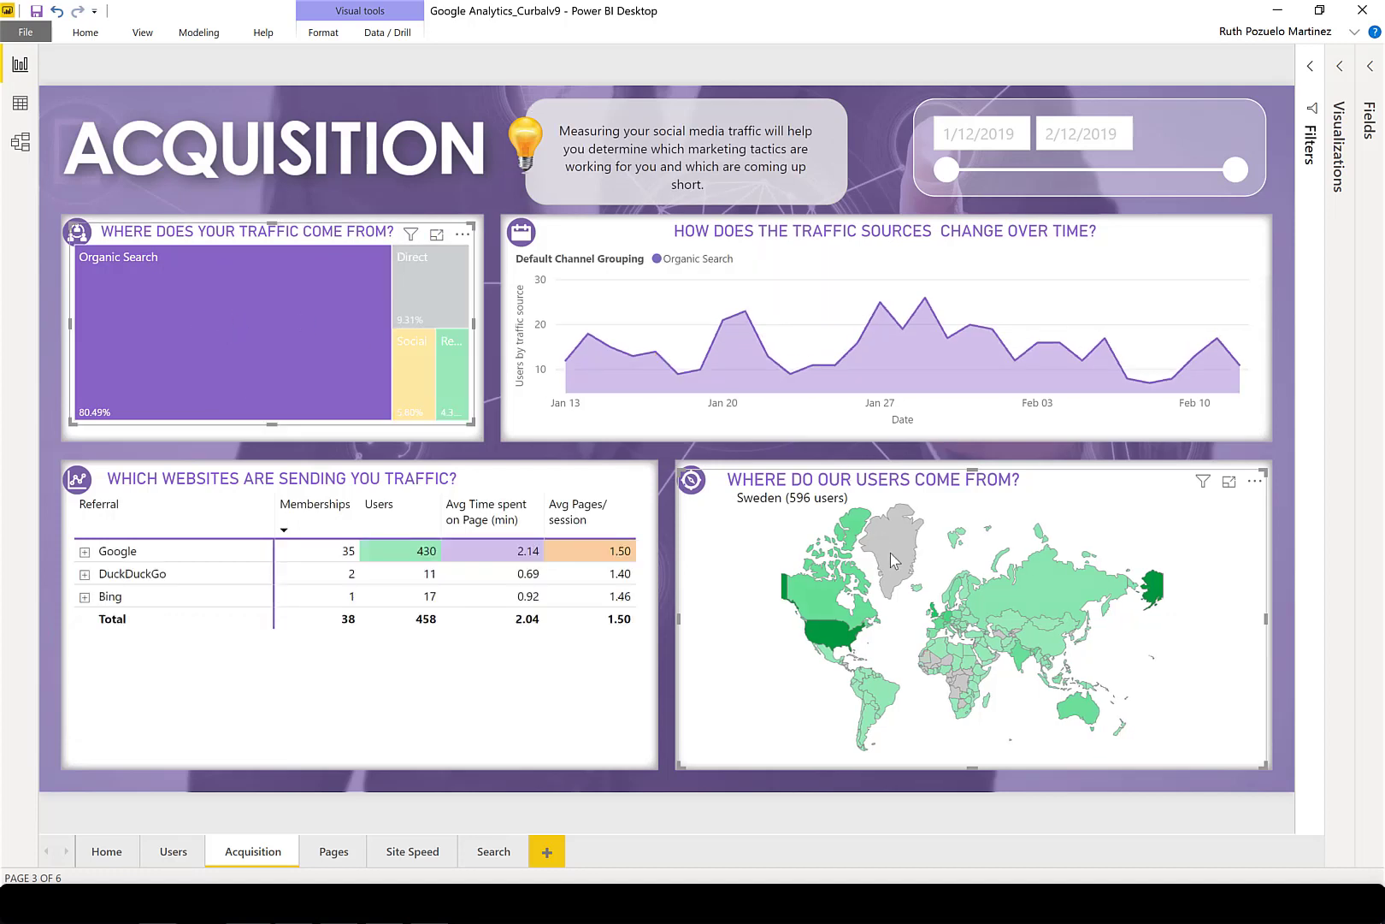
mouse_move(358, 607)
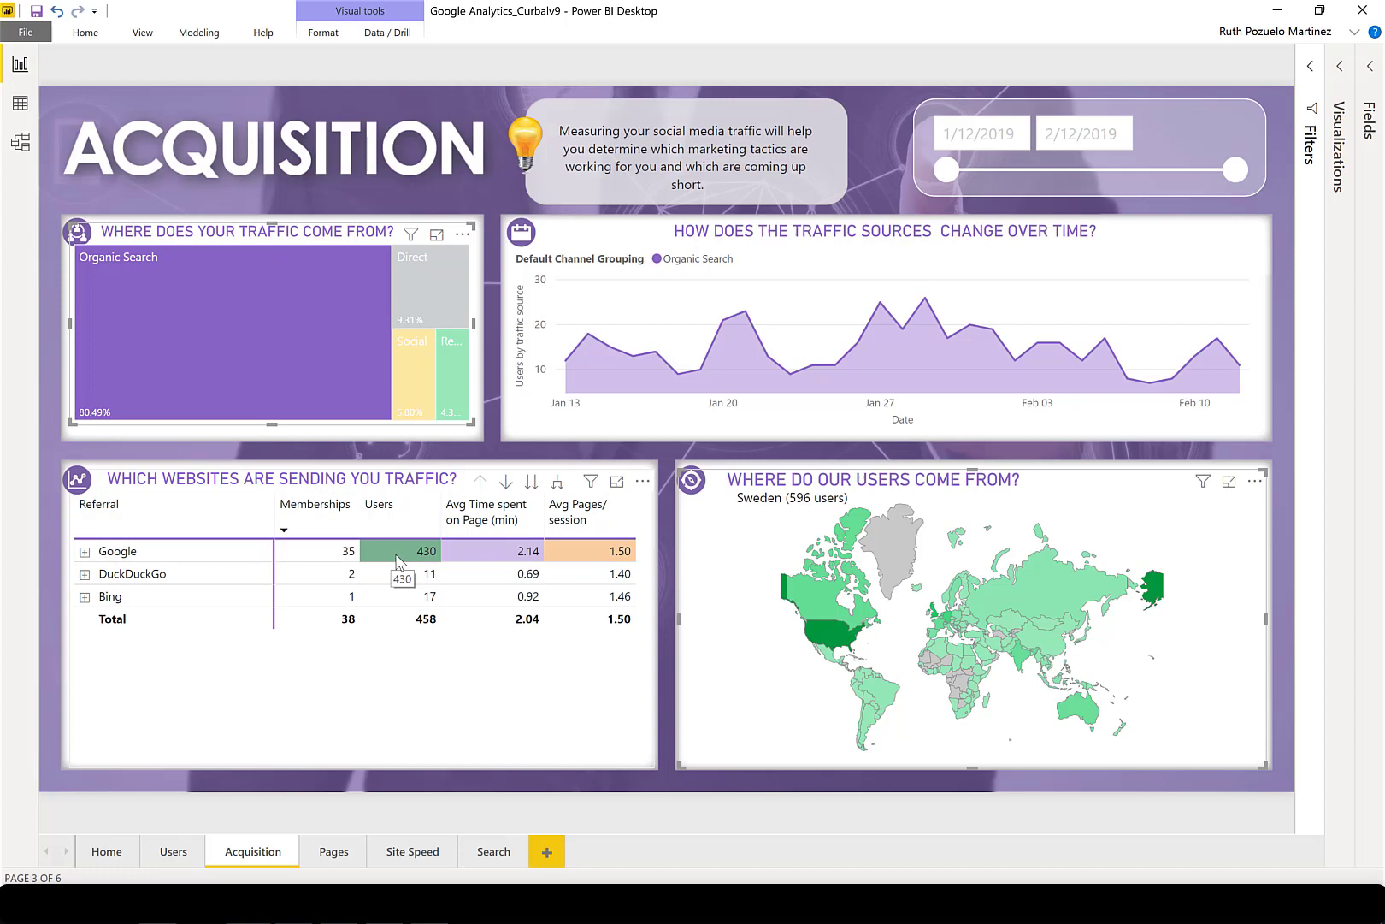
left_click(286, 360)
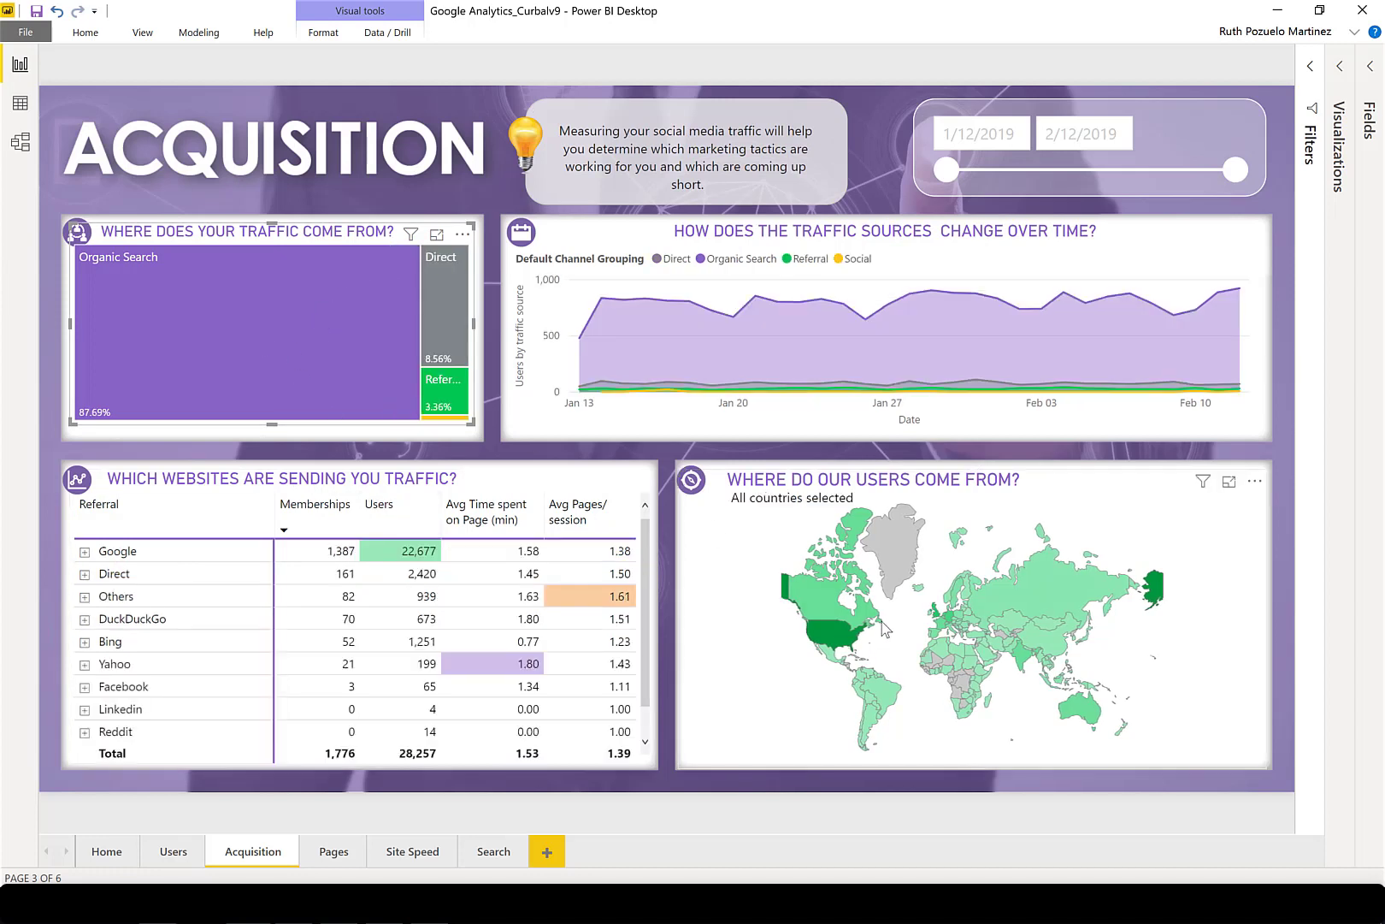